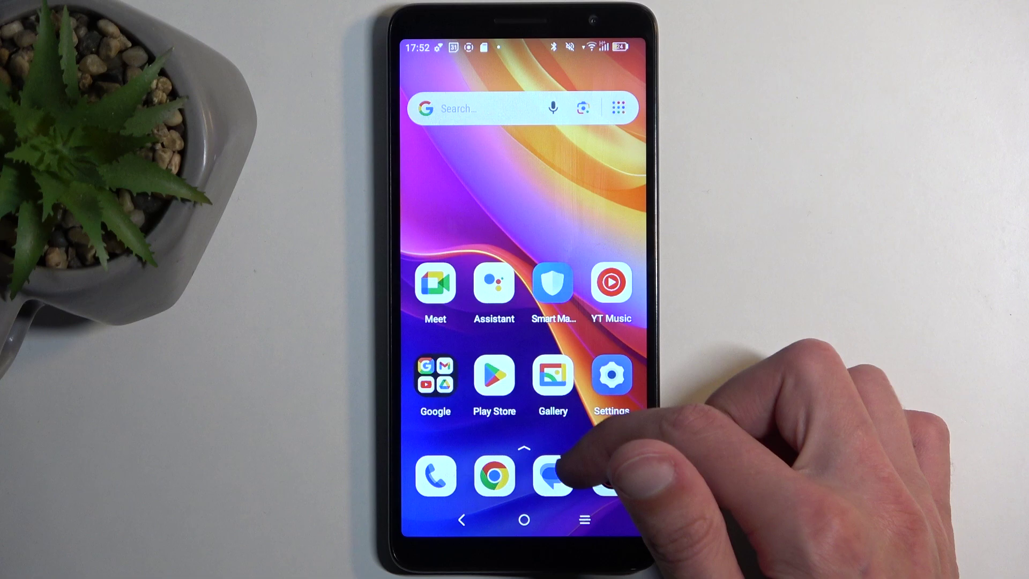
# - Open the app drawer and launch the Contacts app
pyautogui.moveTo(615, 459); pyautogui.dragTo(582, 265)
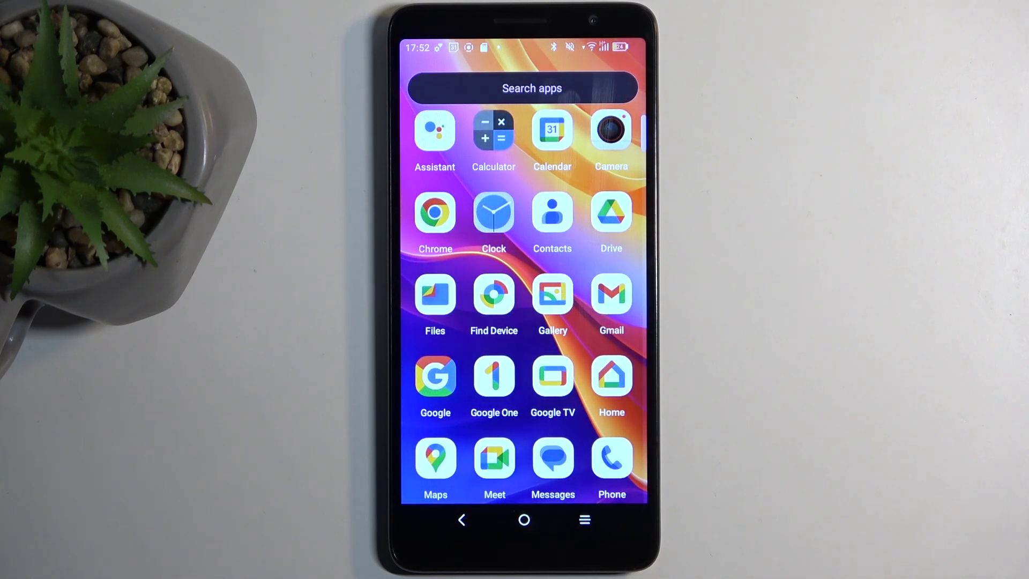
pyautogui.click(552, 212)
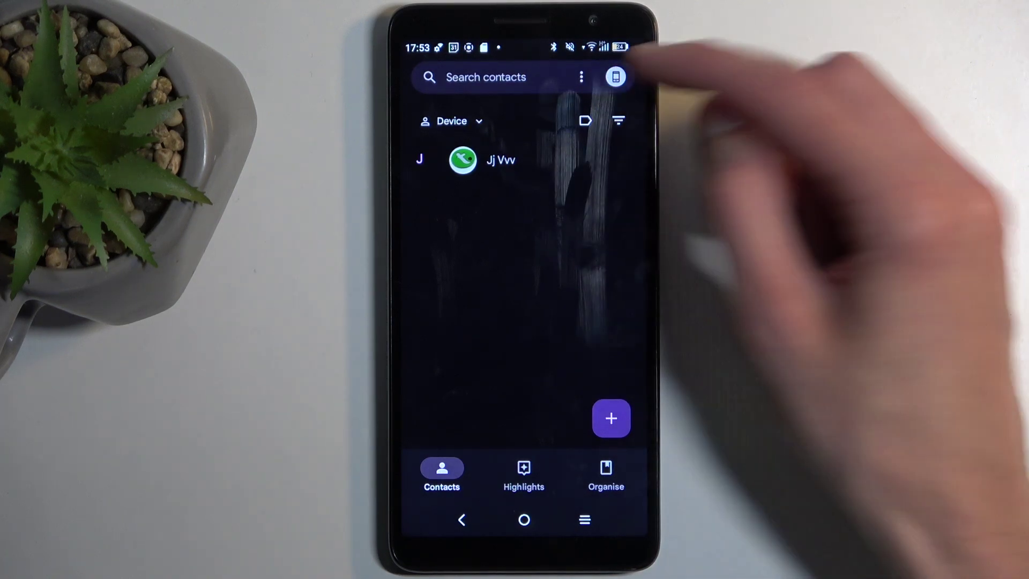
# - Switch the contacts list from the device to the Google account
pyautogui.click(616, 76)
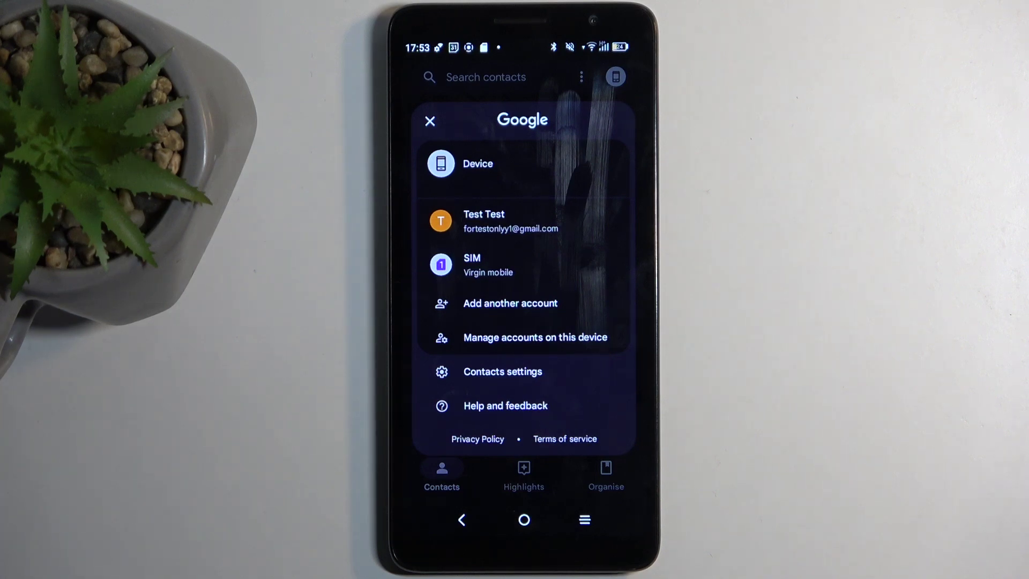
pyautogui.click(484, 221)
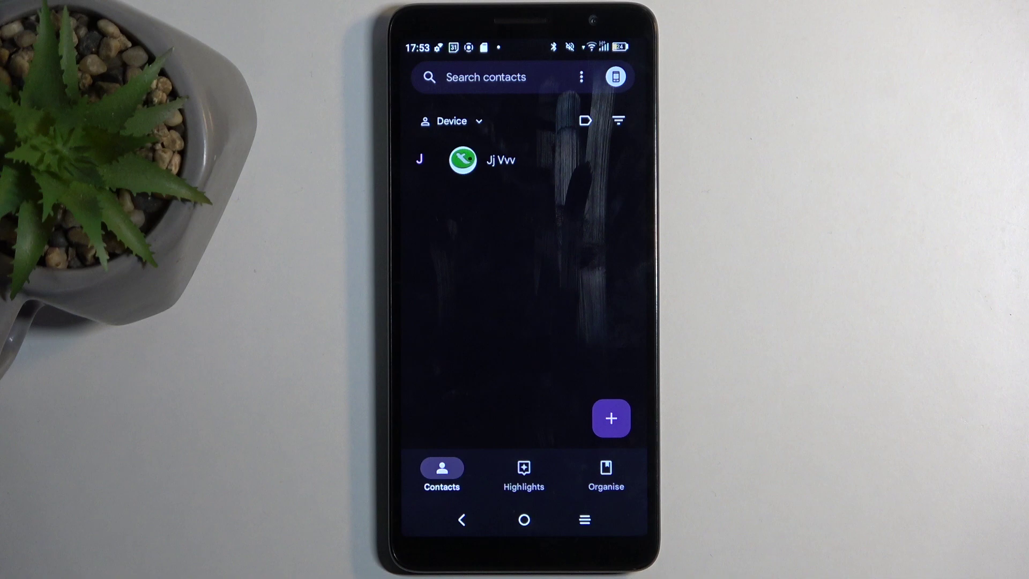
pyautogui.click(611, 418)
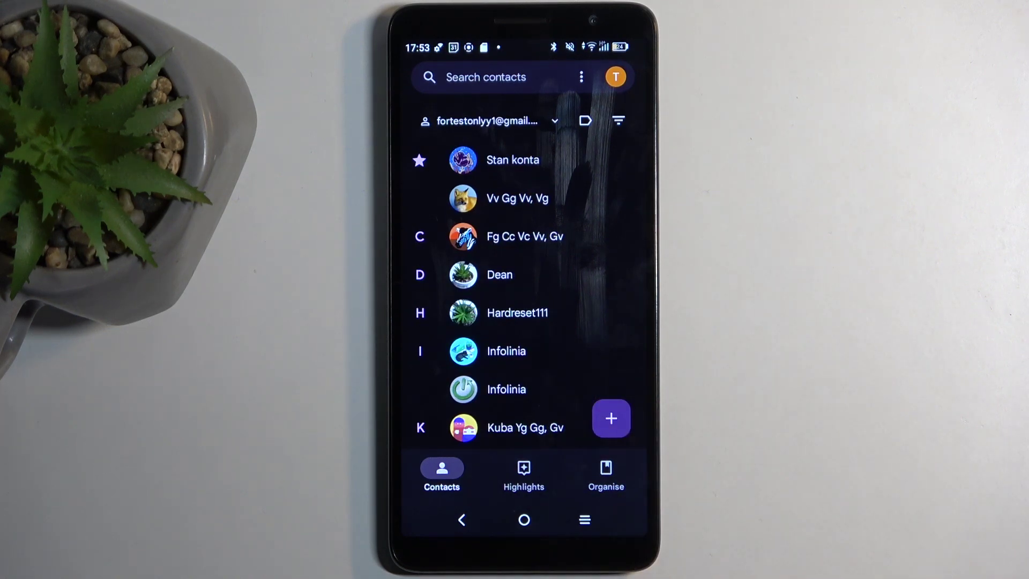
# - Browse the Organise tools, visiting Contact ringtones and returning to Organise
pyautogui.click(606, 475)
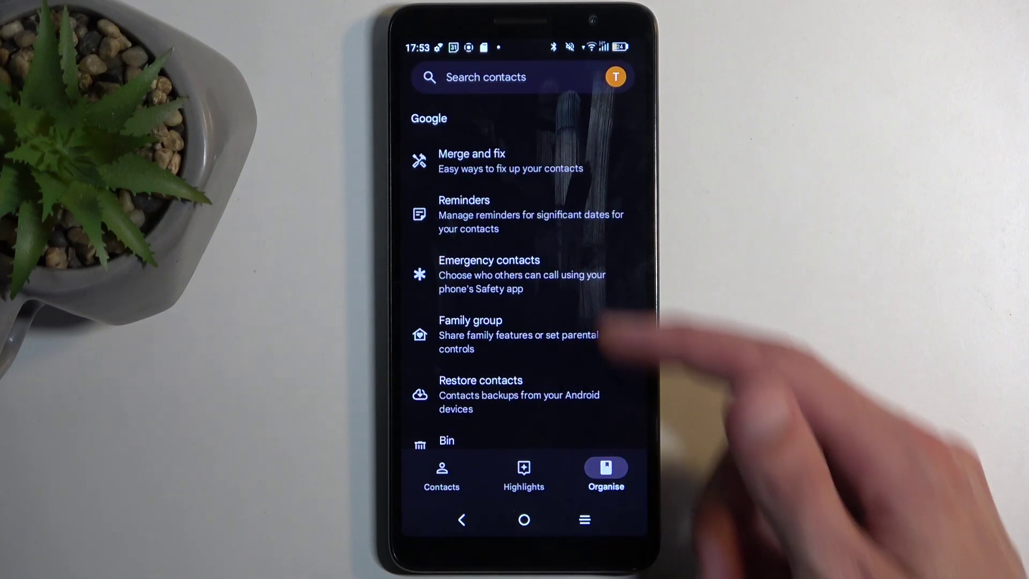
pyautogui.scroll(-3, 611, 250)
pyautogui.click(483, 362)
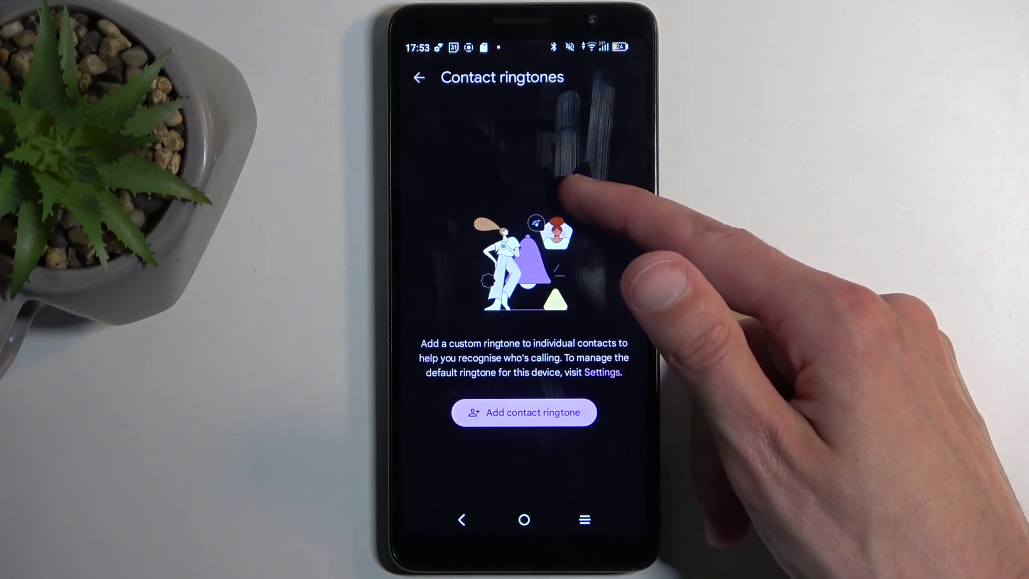
pyautogui.click(462, 520)
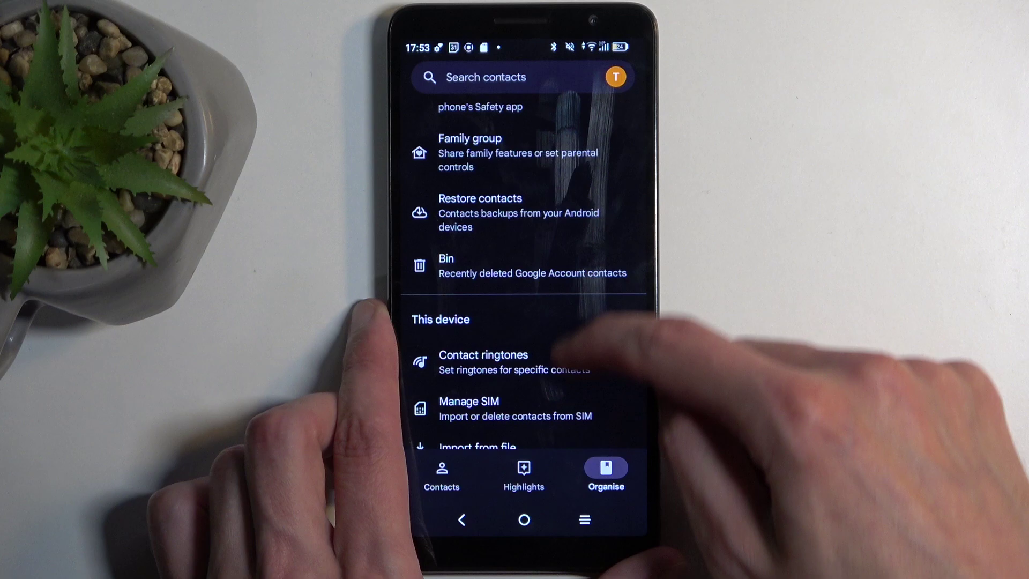
pyautogui.scroll(-2, 574, 334)
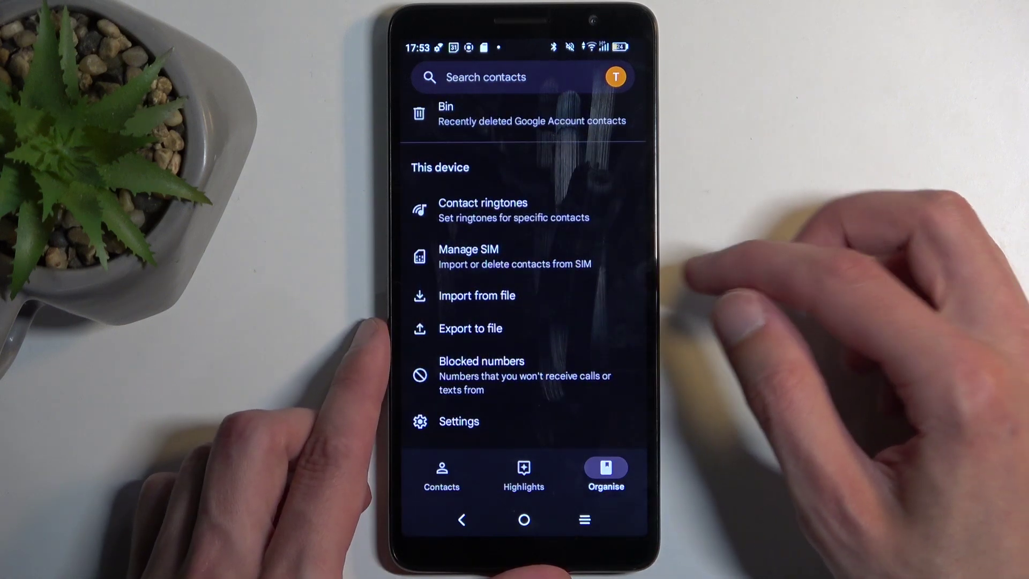
# - In Manage SIM, set Device as the save destination for imported contacts
pyautogui.click(615, 257)
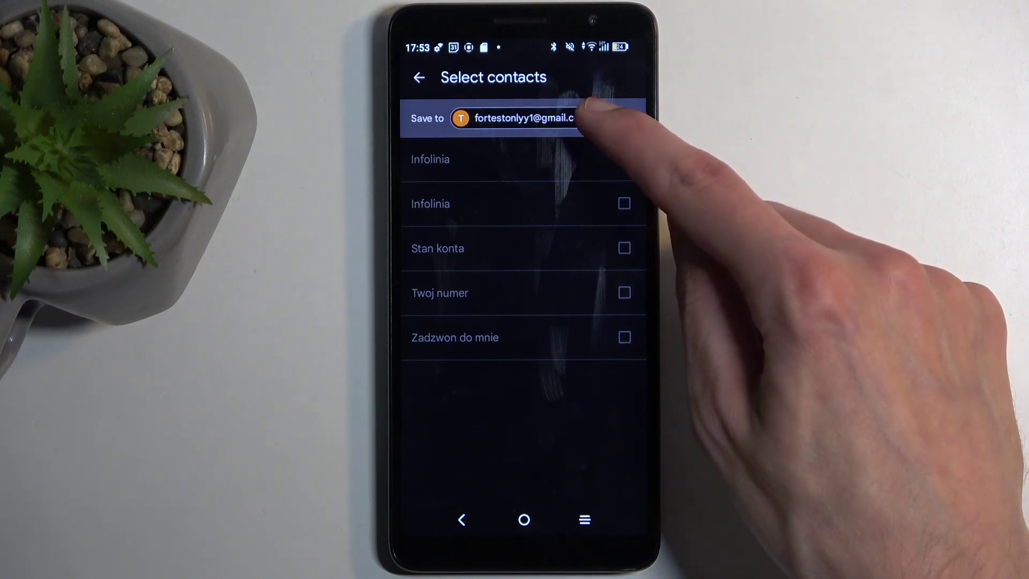
pyautogui.click(599, 118)
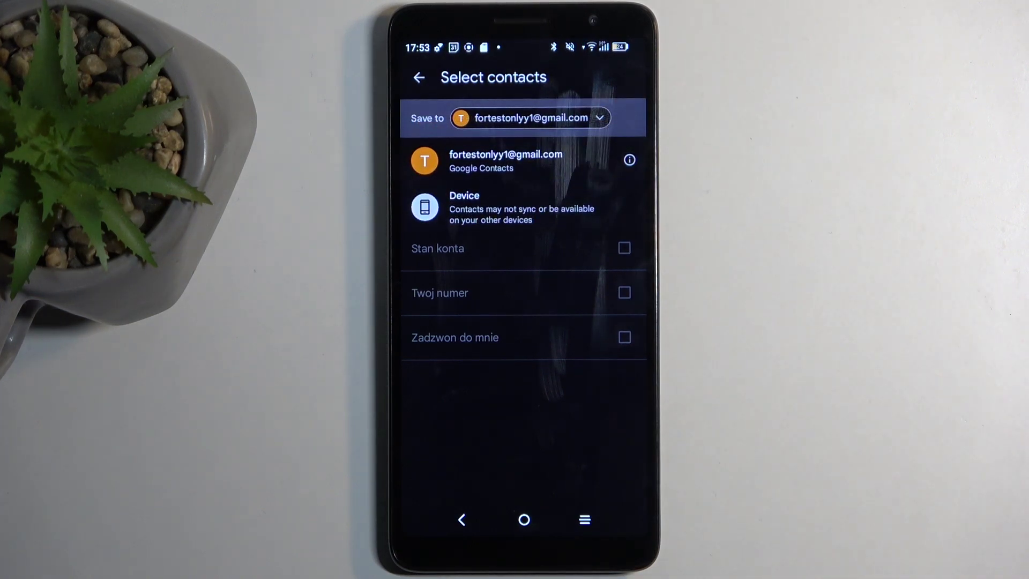
pyautogui.click(608, 387)
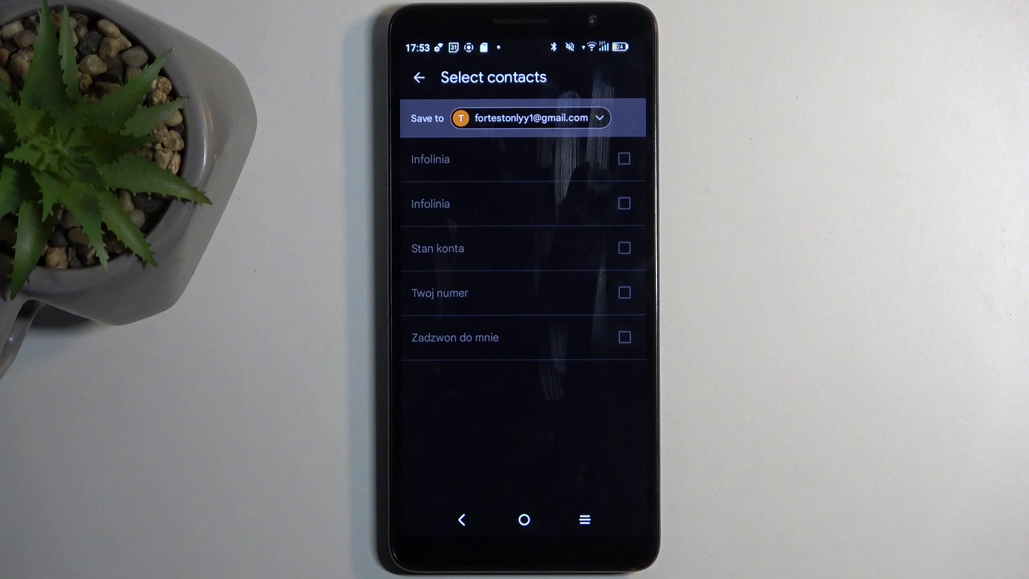
pyautogui.click(600, 117)
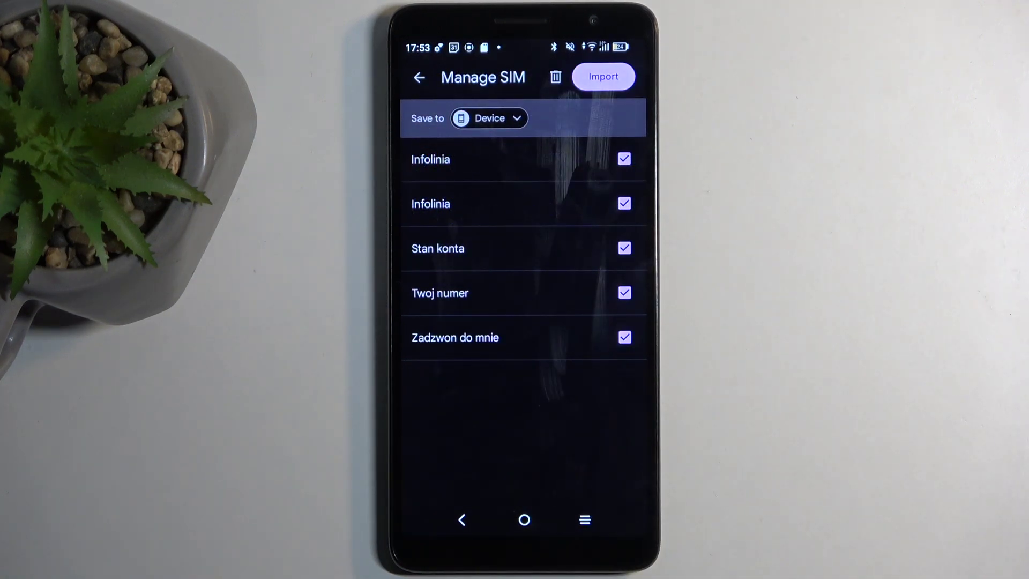
# - Import all SIM contacts except Zadzwon do mnie, then return to the contacts list
pyautogui.click(620, 336)
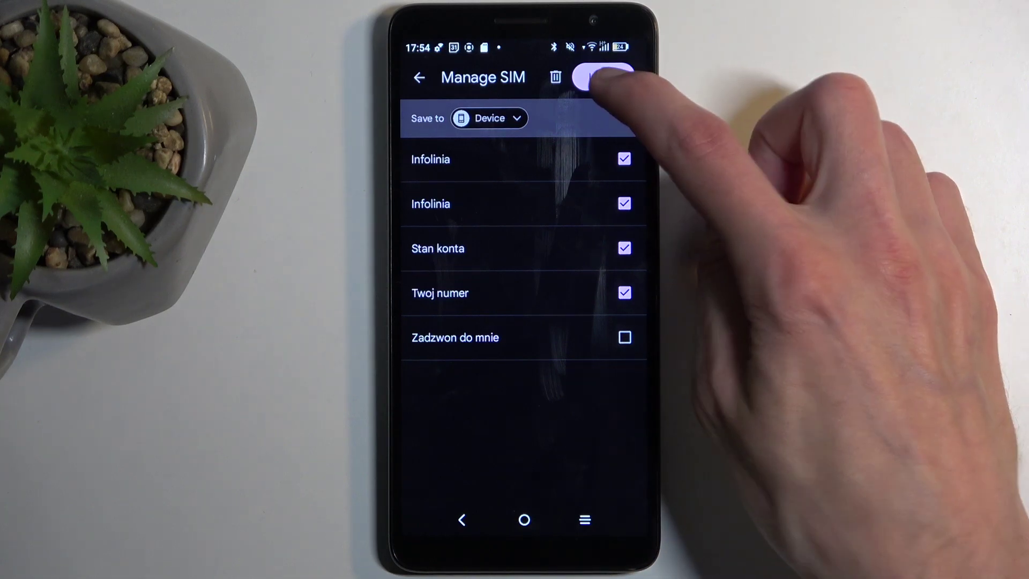
pyautogui.click(604, 77)
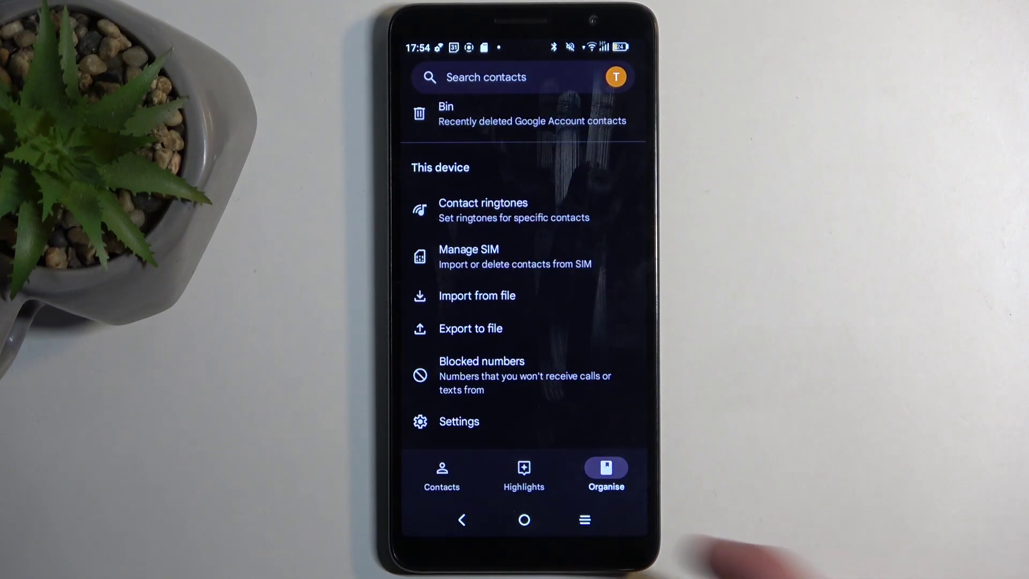
pyautogui.click(442, 474)
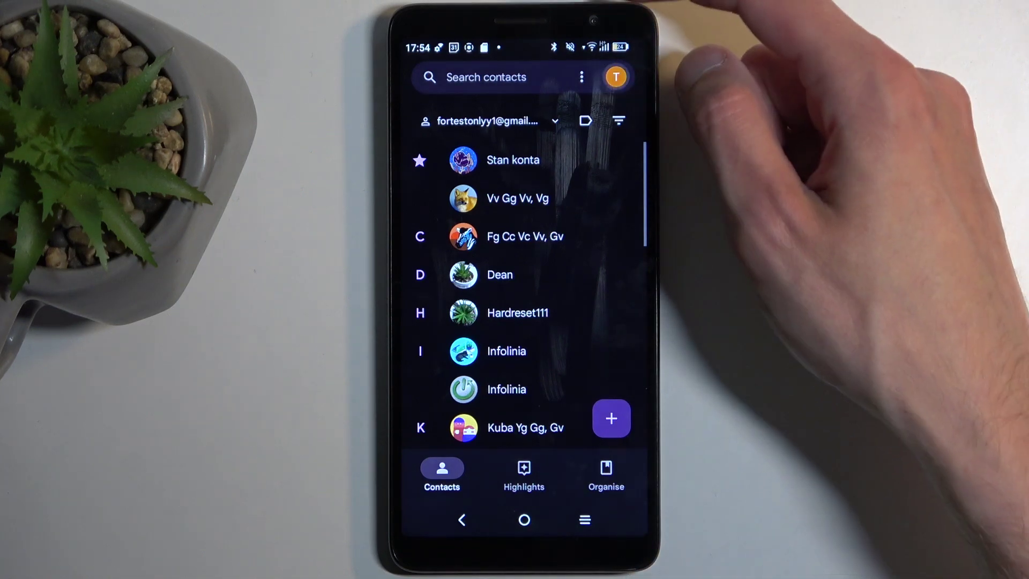
# - Show the Device contacts, including the imported SIM entries, then close Contacts
pyautogui.click(615, 77)
pyautogui.click(631, 266)
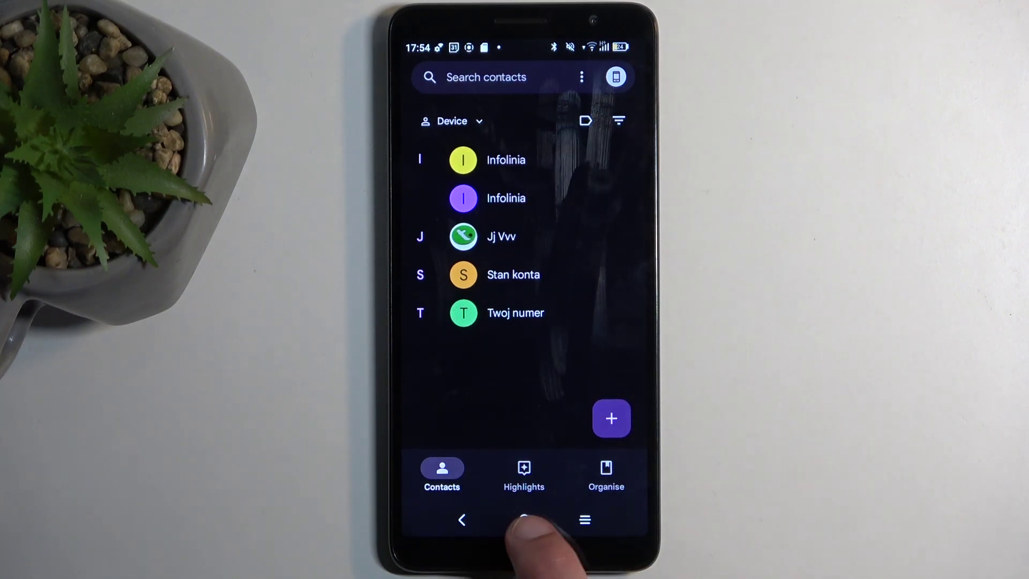
pyautogui.click(523, 520)
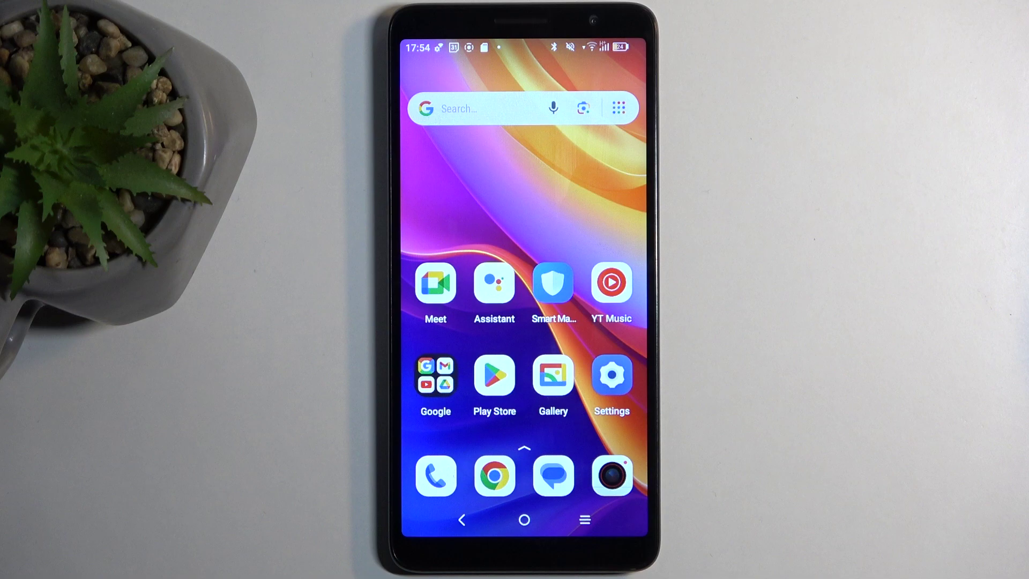